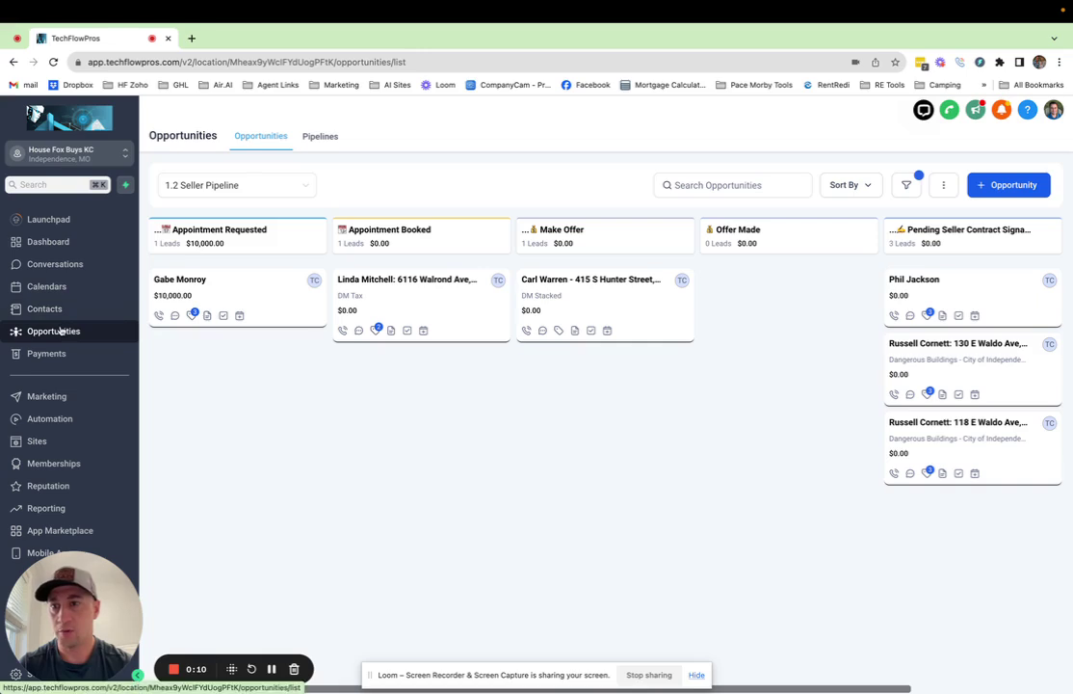
View the 3. Transactions and 6. Rehab pipeline boards, then return to the 1.2 Seller Pipeline board
click(271, 187)
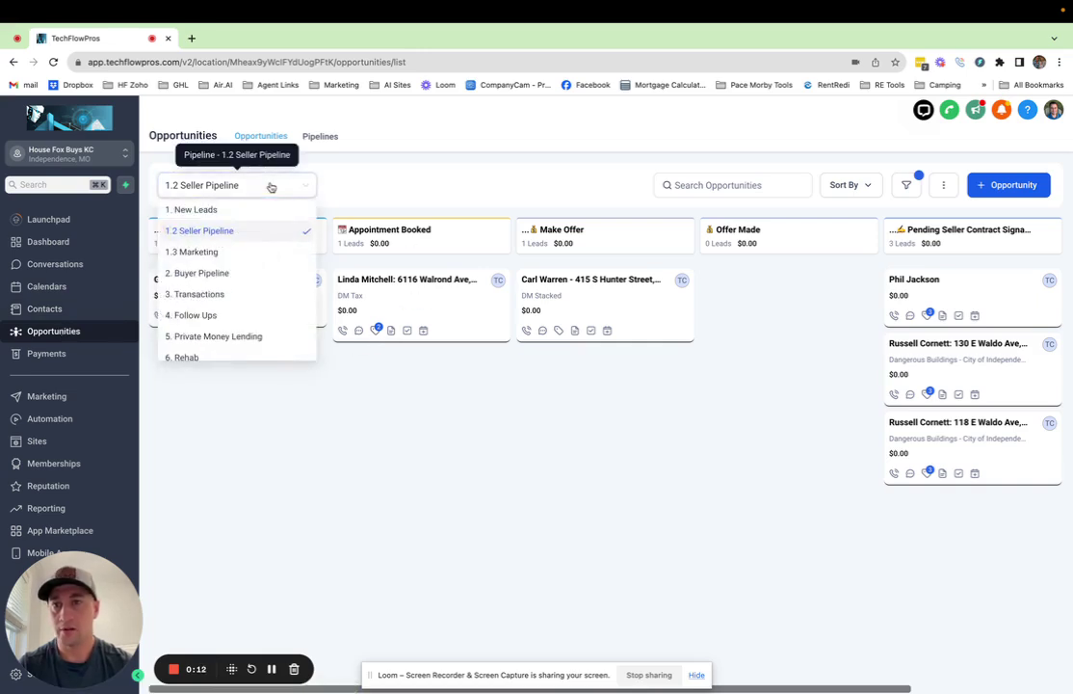
click(215, 294)
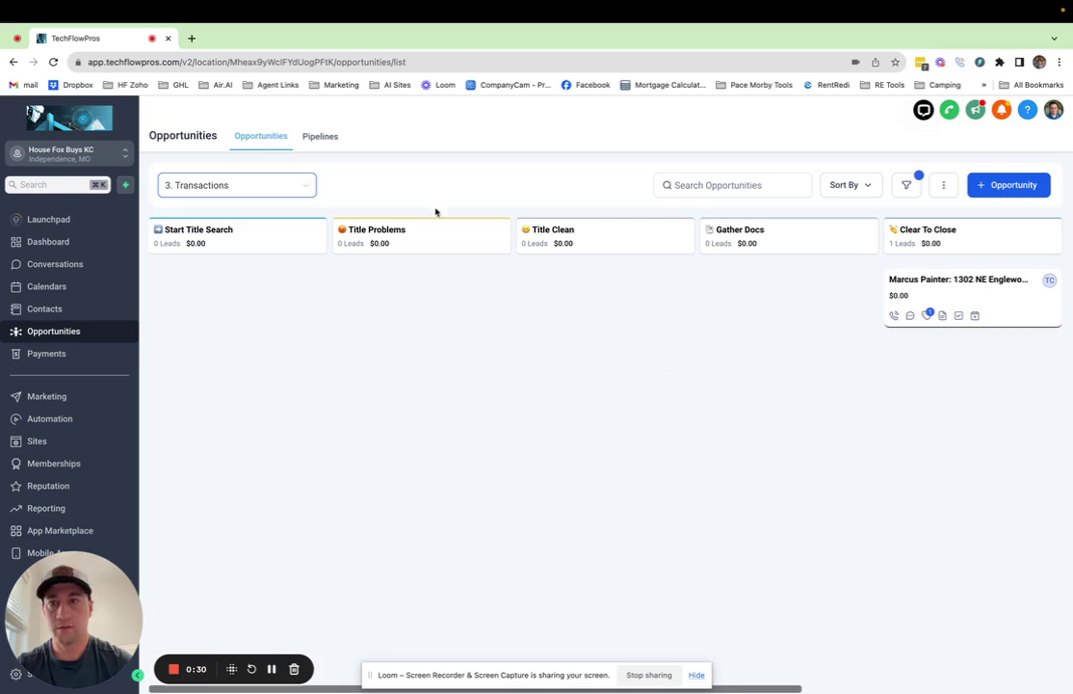
click(276, 193)
scroll(255, 269, down, 1)
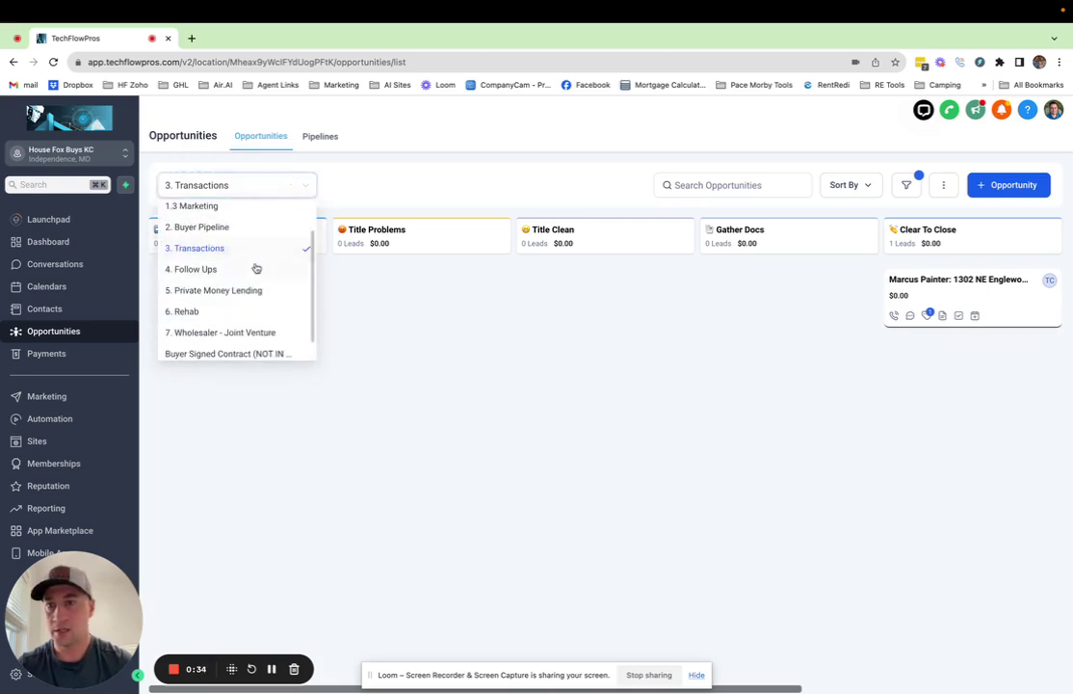
click(186, 313)
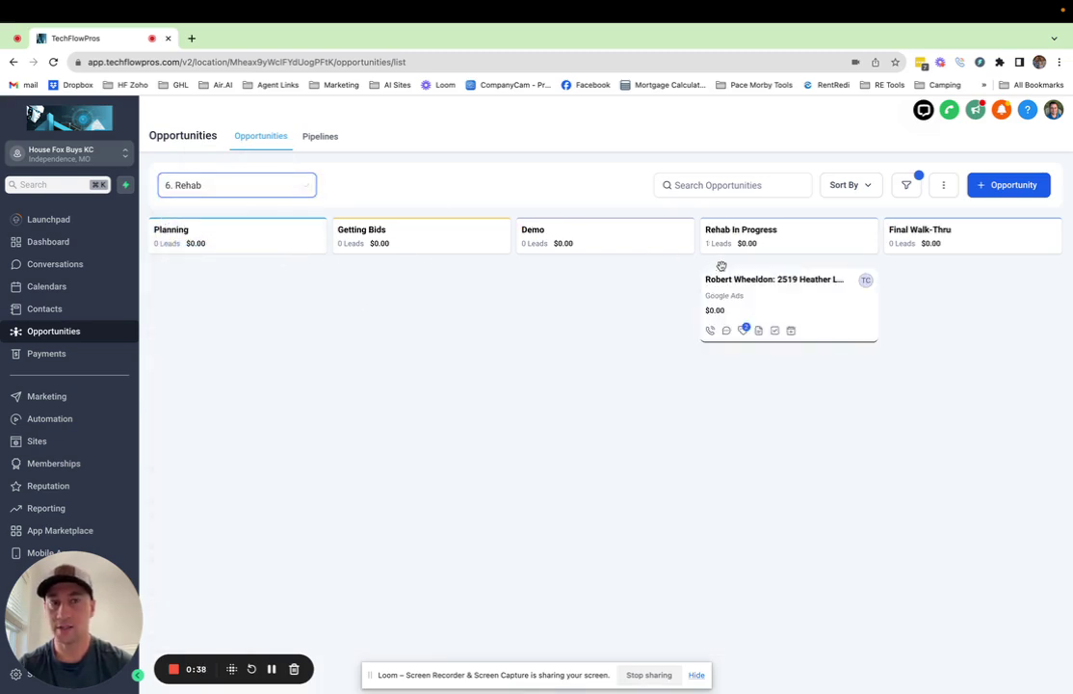
click(269, 189)
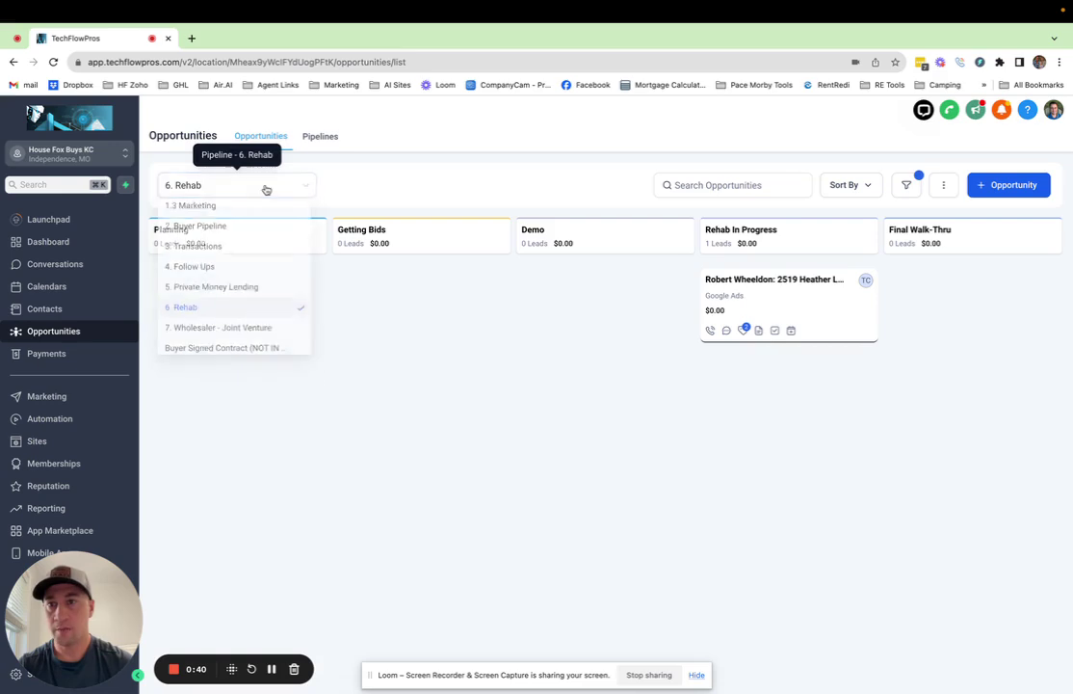
click(221, 250)
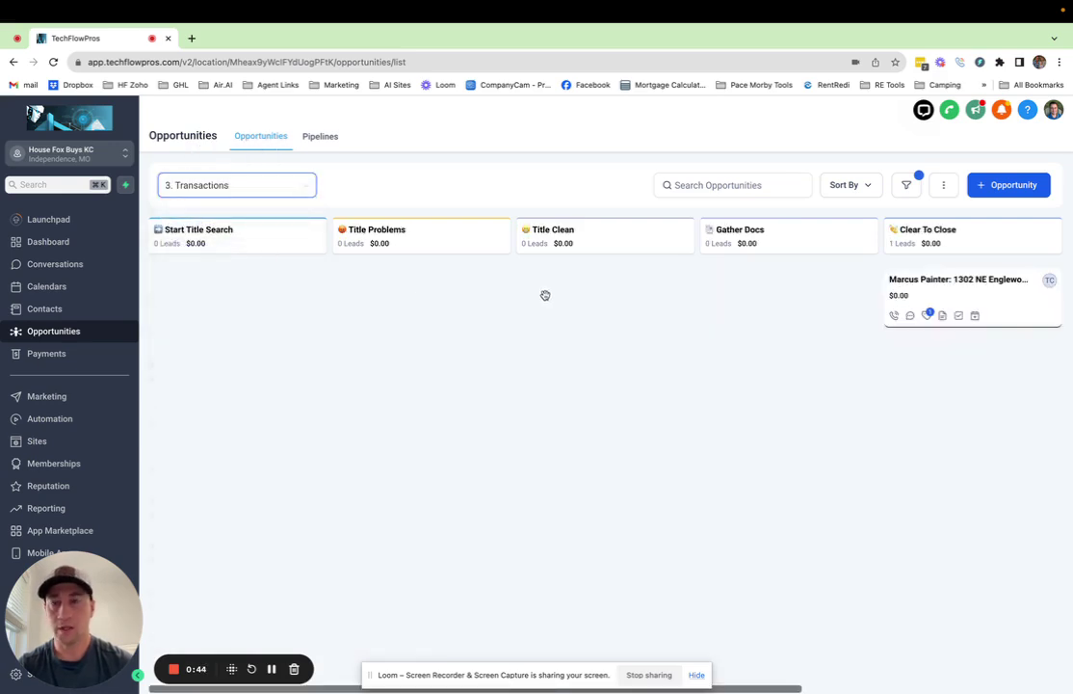
click(267, 190)
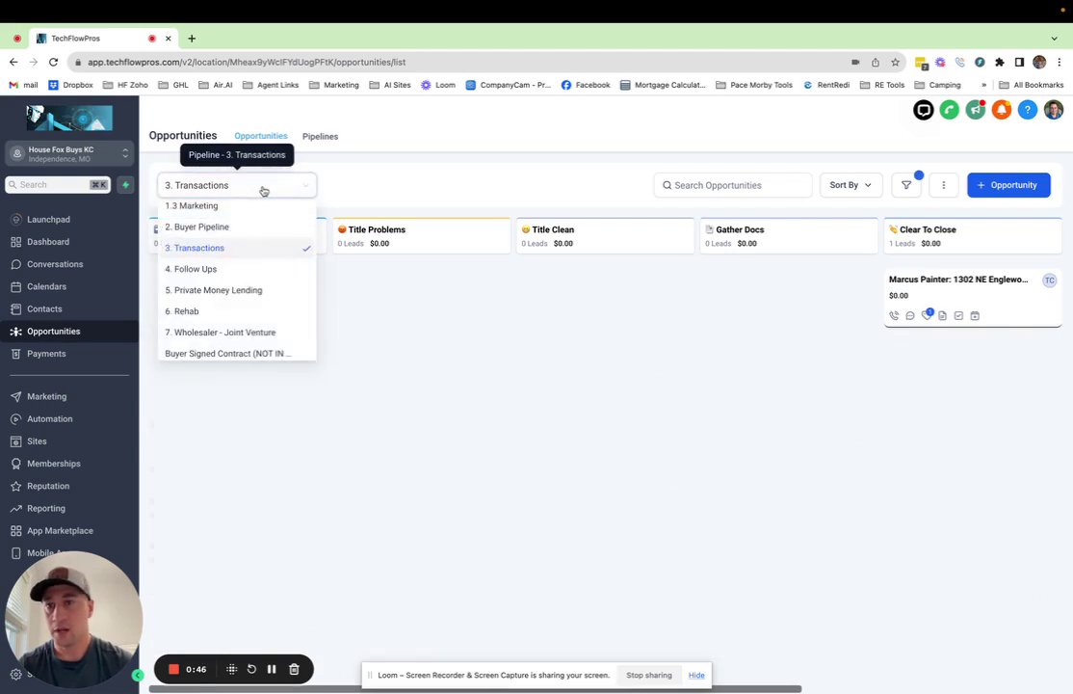
scroll(222, 272, up, 2)
click(234, 208)
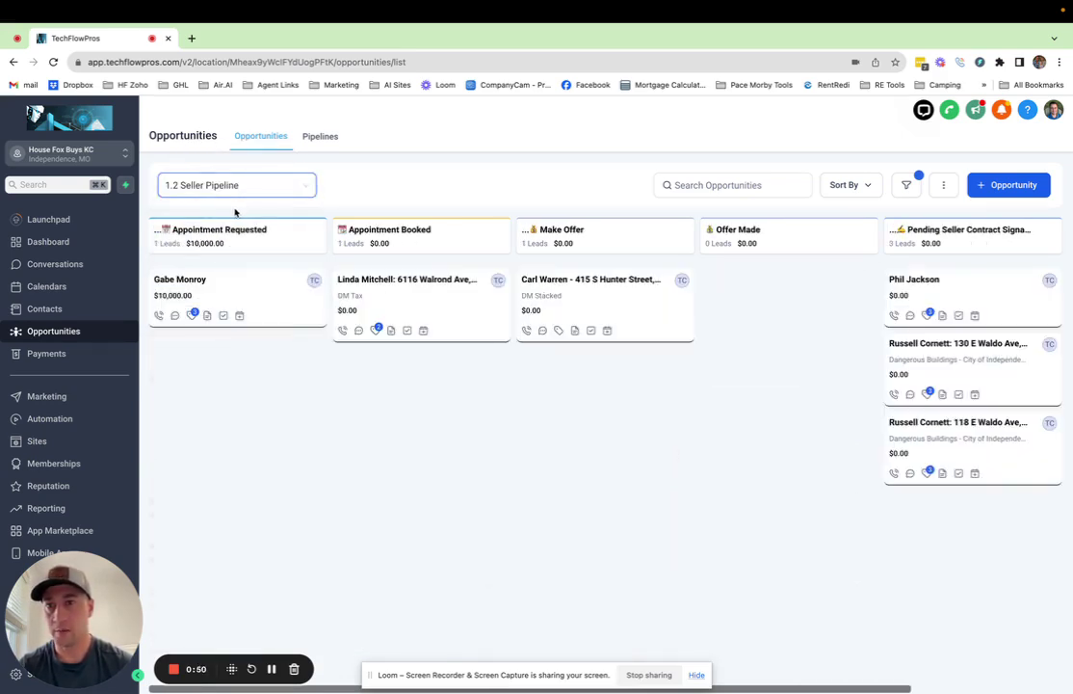
Examine the Appointment Requested opportunity's details, property, contract, marketing and closing sections, and close it without changes
click(229, 291)
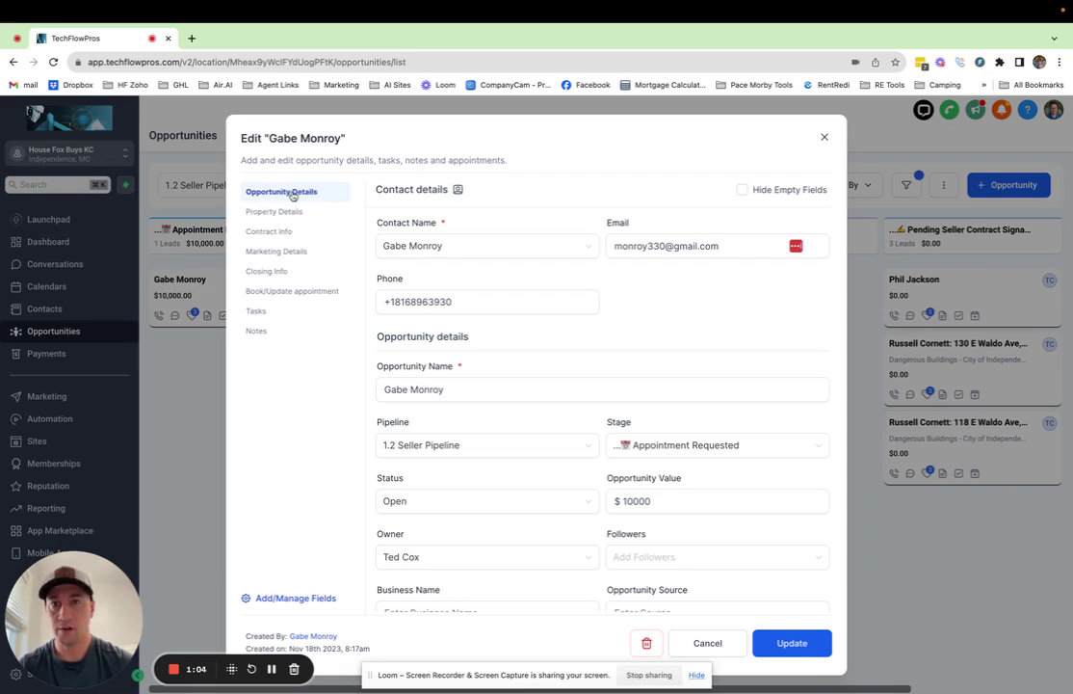
scroll(549, 371, down, 1)
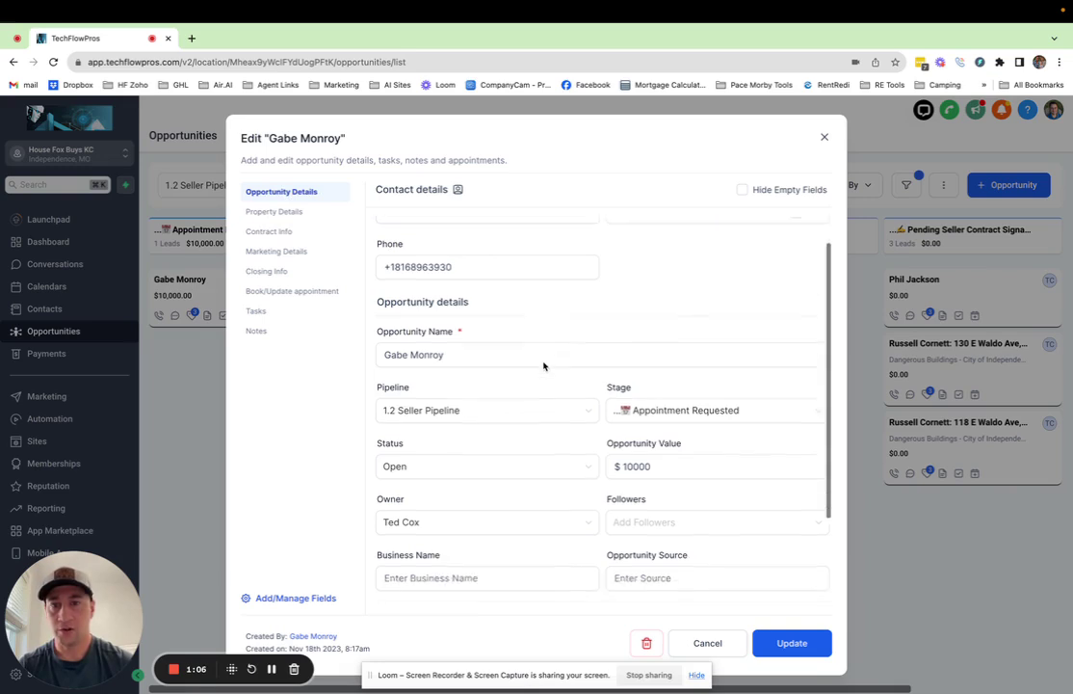
scroll(546, 366, up, 1)
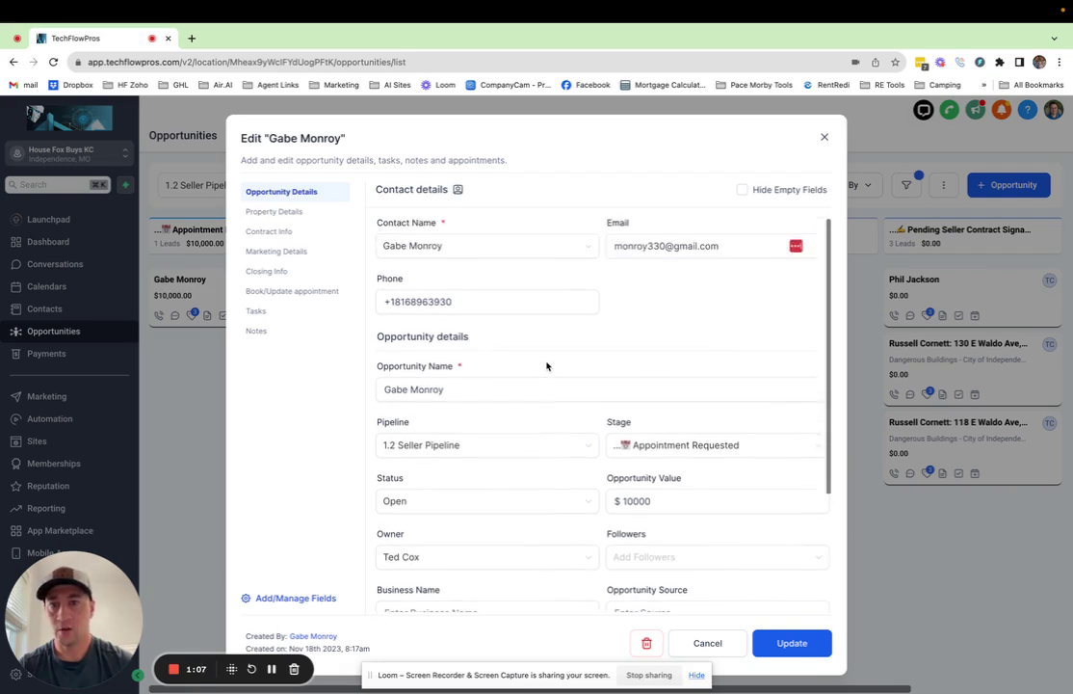
click(281, 215)
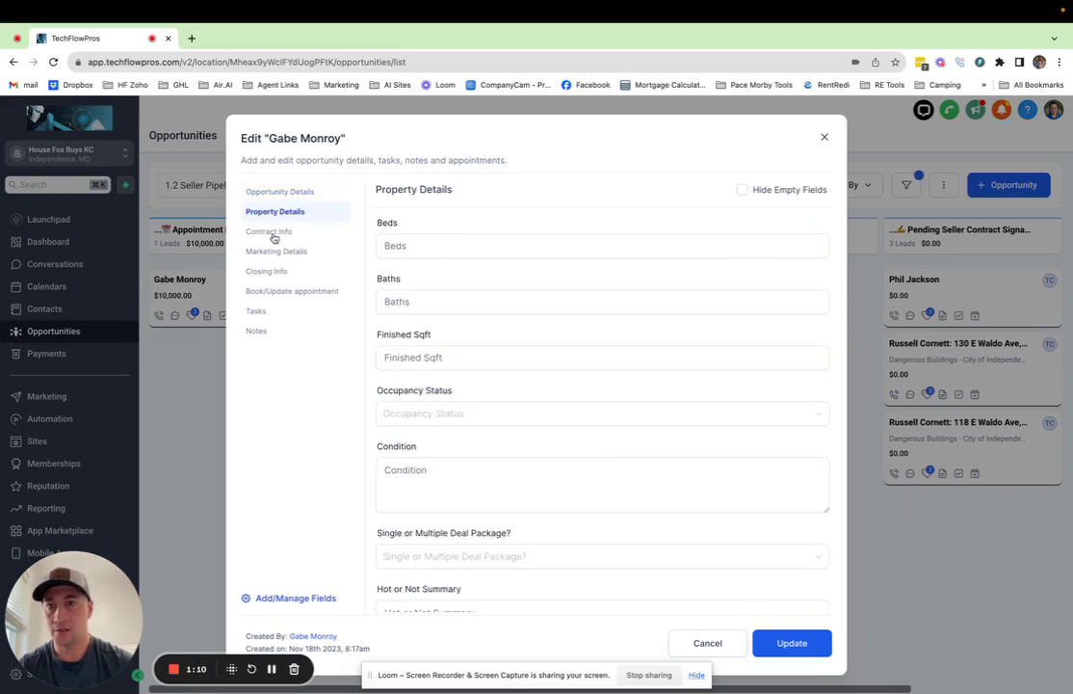
click(275, 237)
click(275, 251)
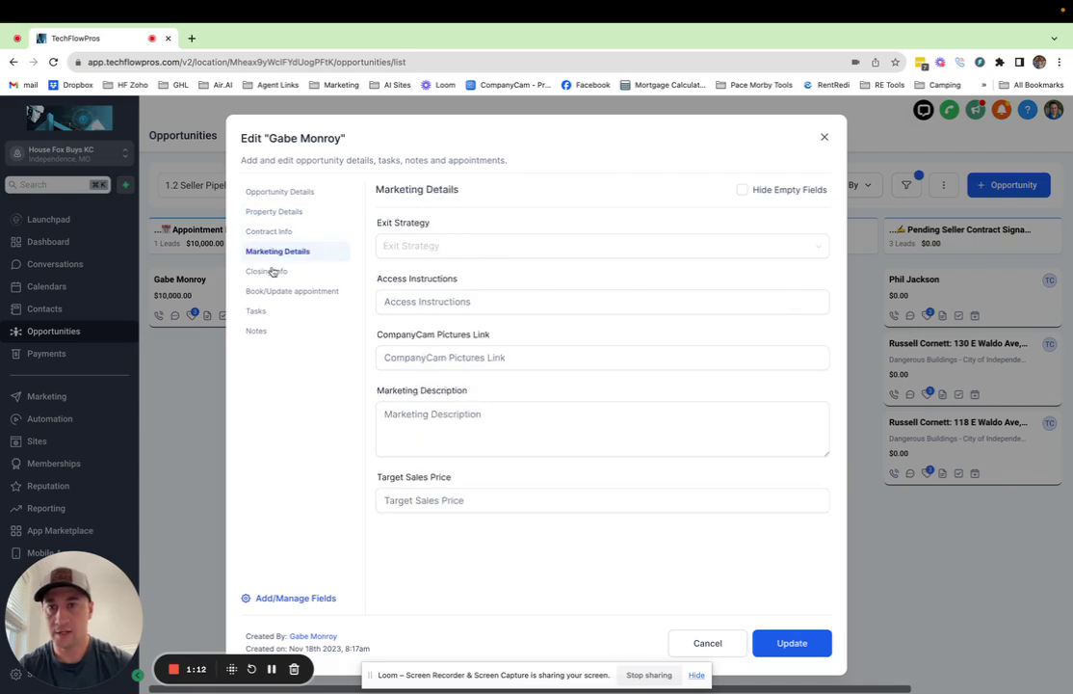
click(270, 271)
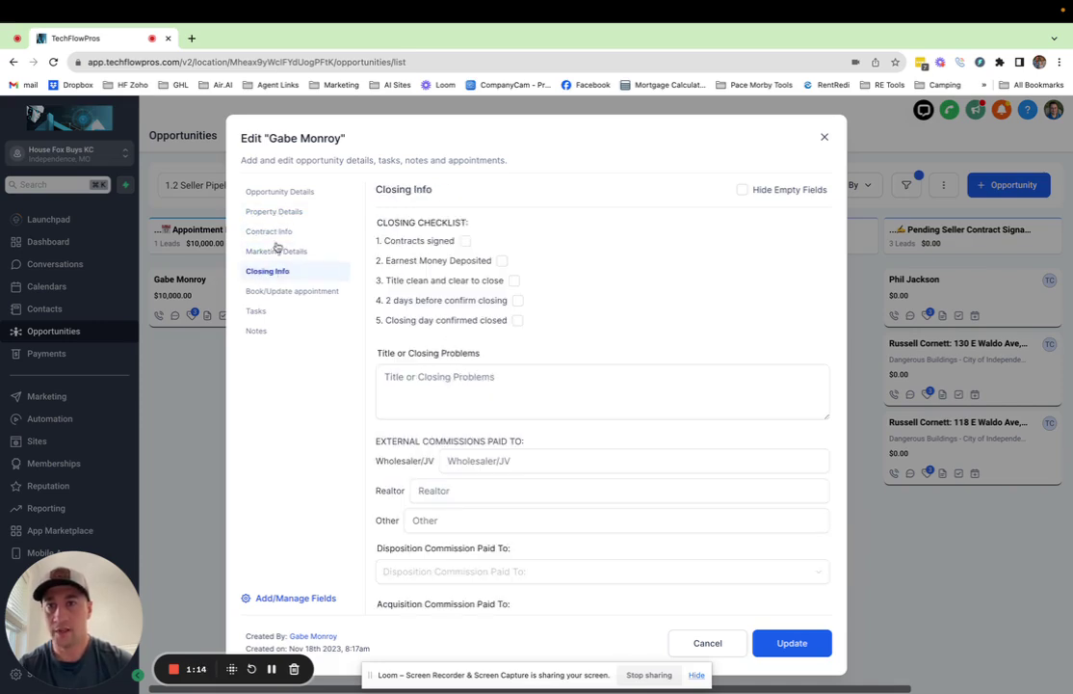
click(286, 214)
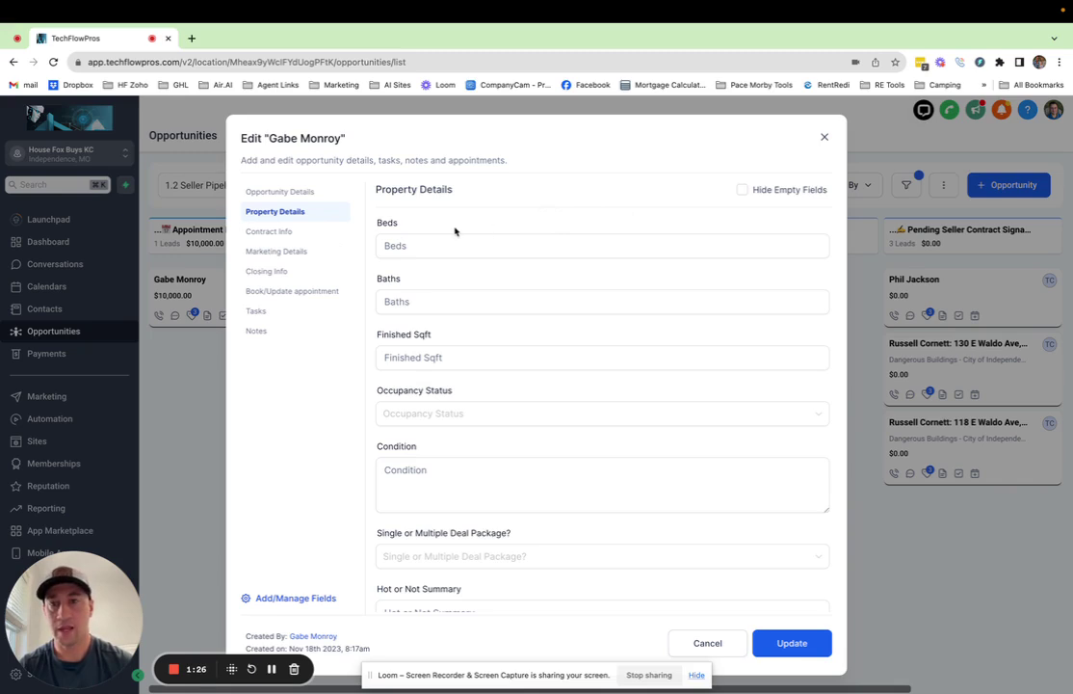
click(514, 238)
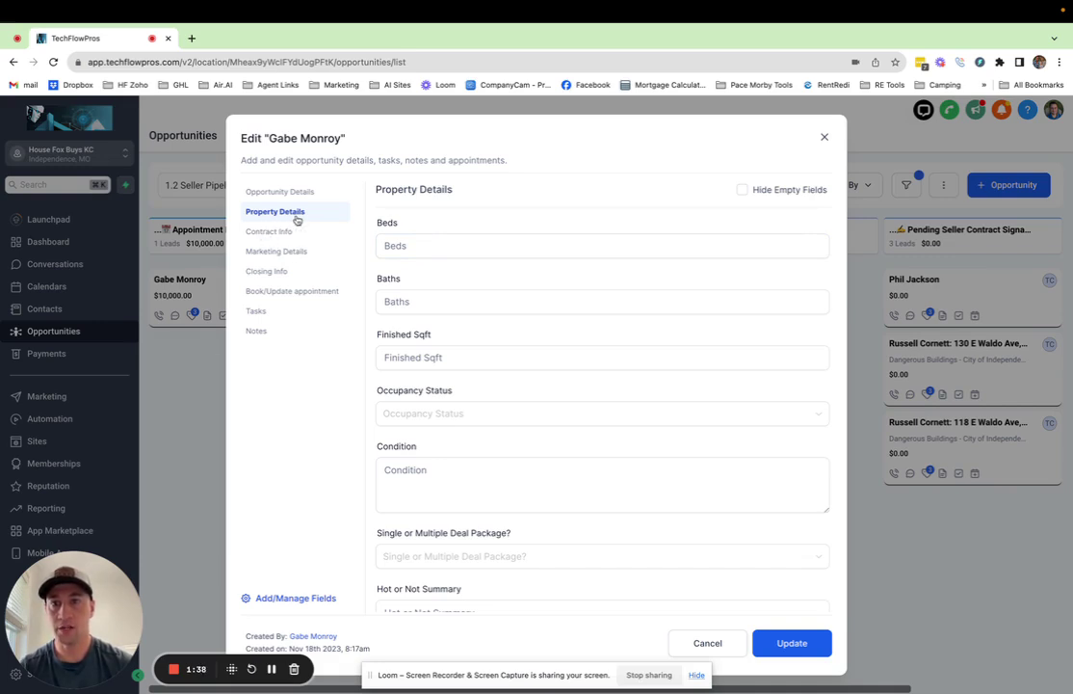
click(427, 501)
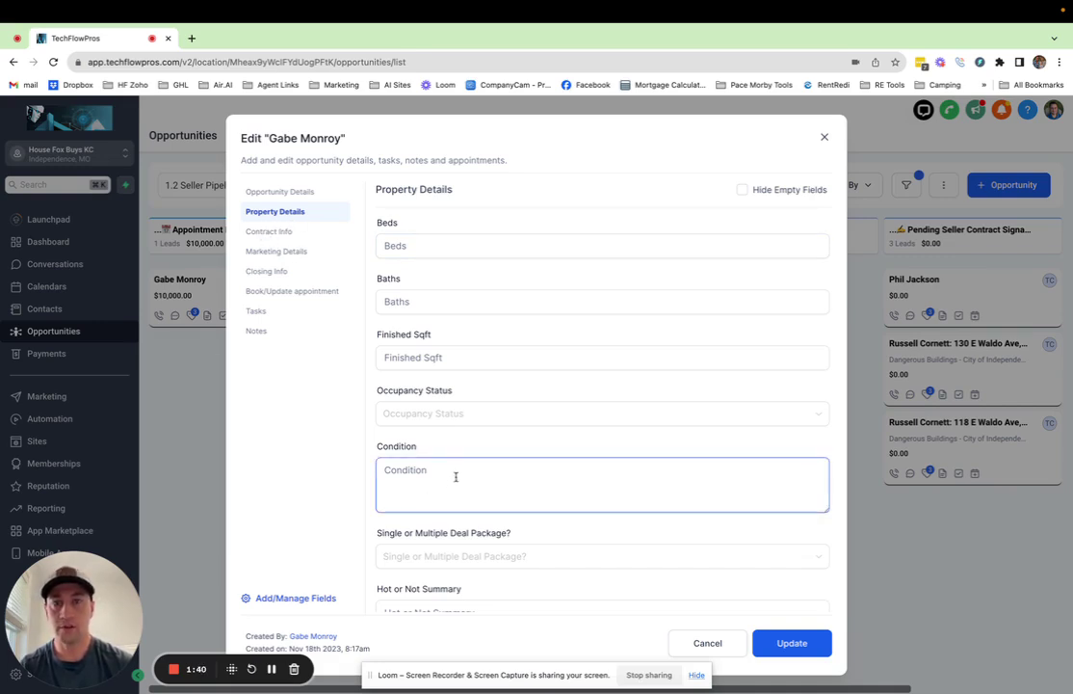
click(824, 140)
Move the $10,000 opportunity from Appointment Requested to the Offer Made stage and look through its property details
drag(266, 299, 793, 328)
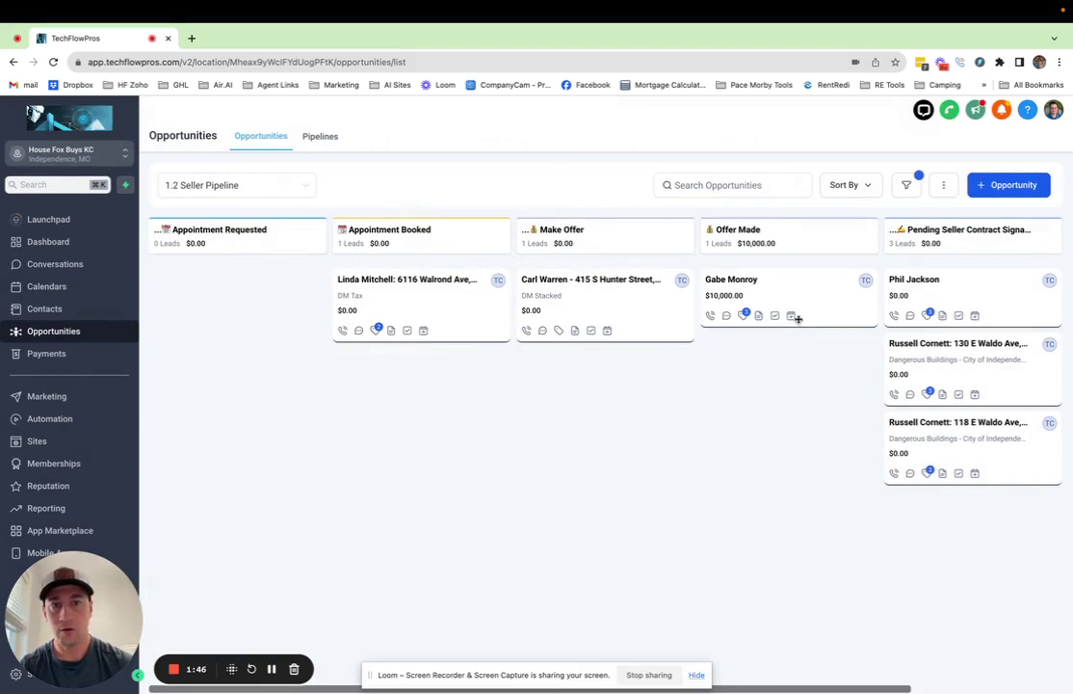
click(805, 289)
click(279, 212)
scroll(471, 397, down, 2)
scroll(471, 397, down, 1)
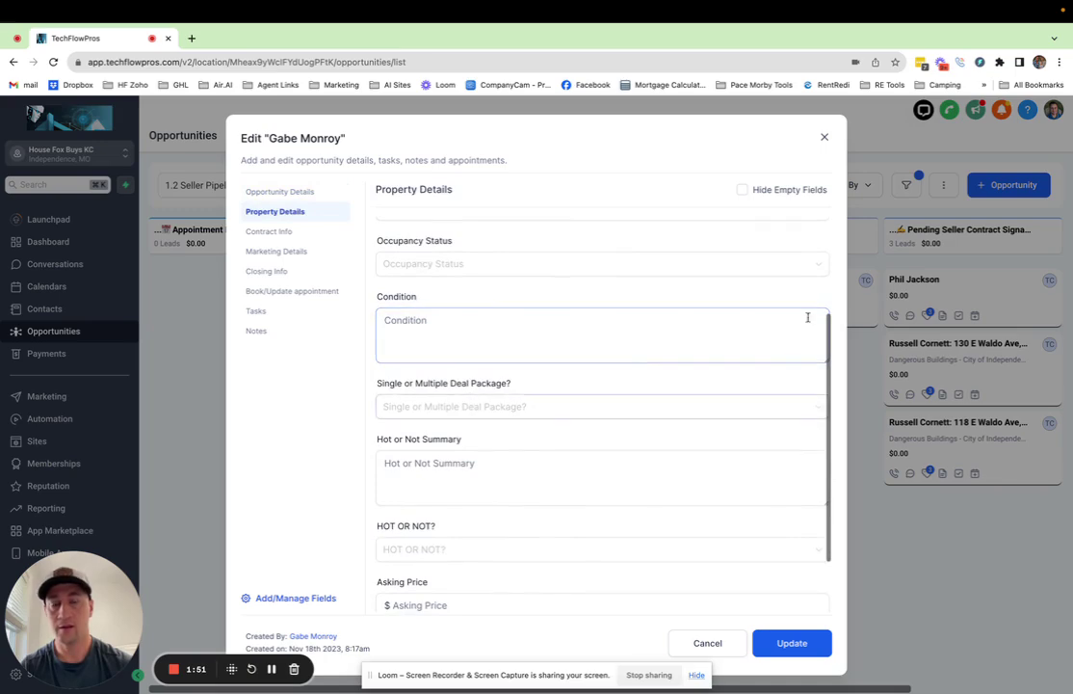
click(824, 137)
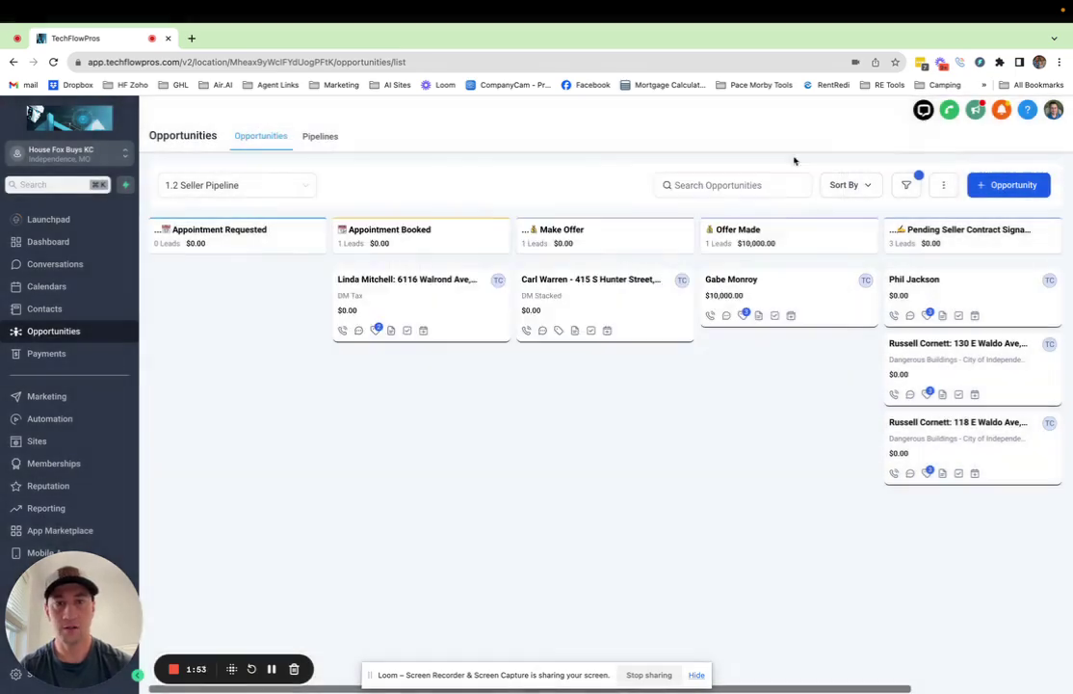
Transfer the Offer Made opportunity to the 3. Transactions pipeline at the Title Clean stage and save the update
click(791, 288)
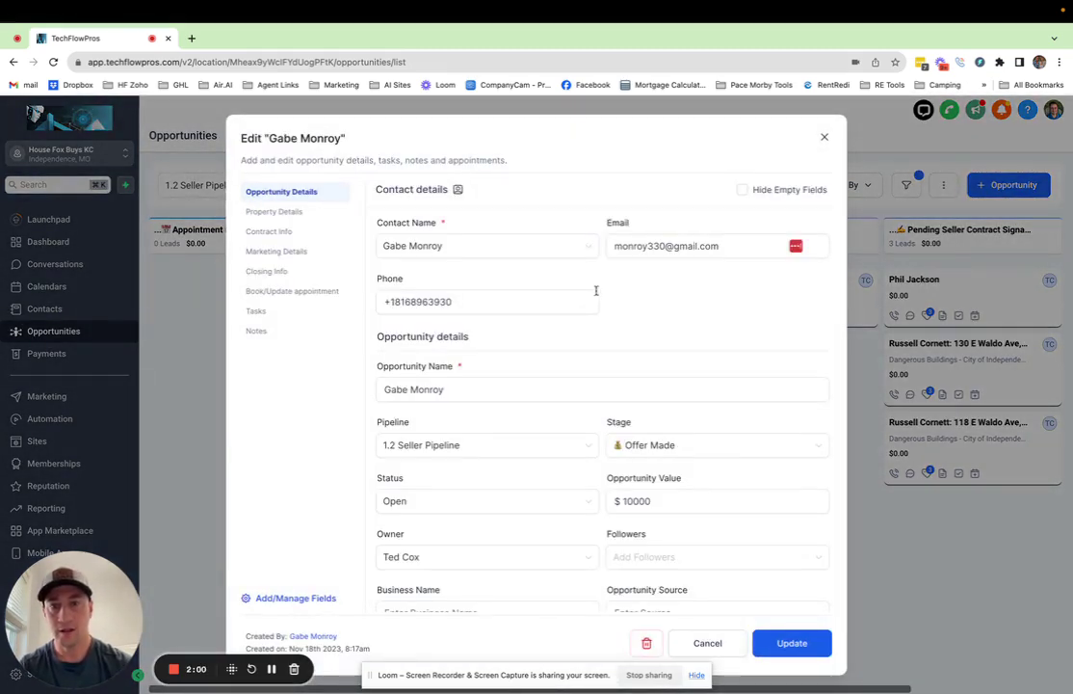
click(488, 452)
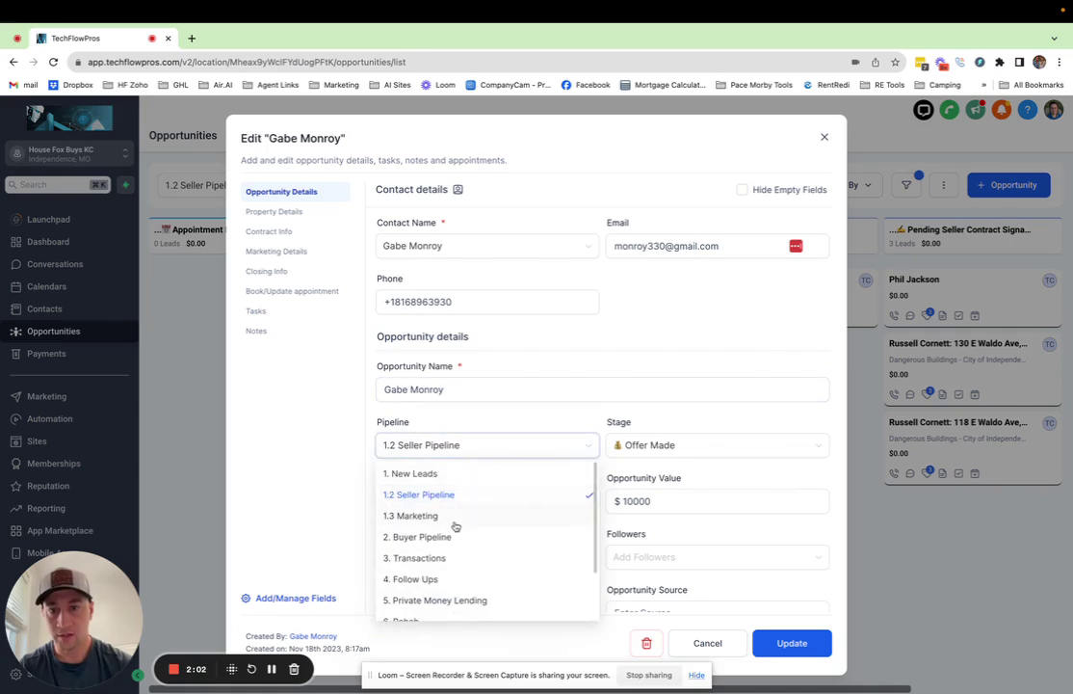
click(419, 558)
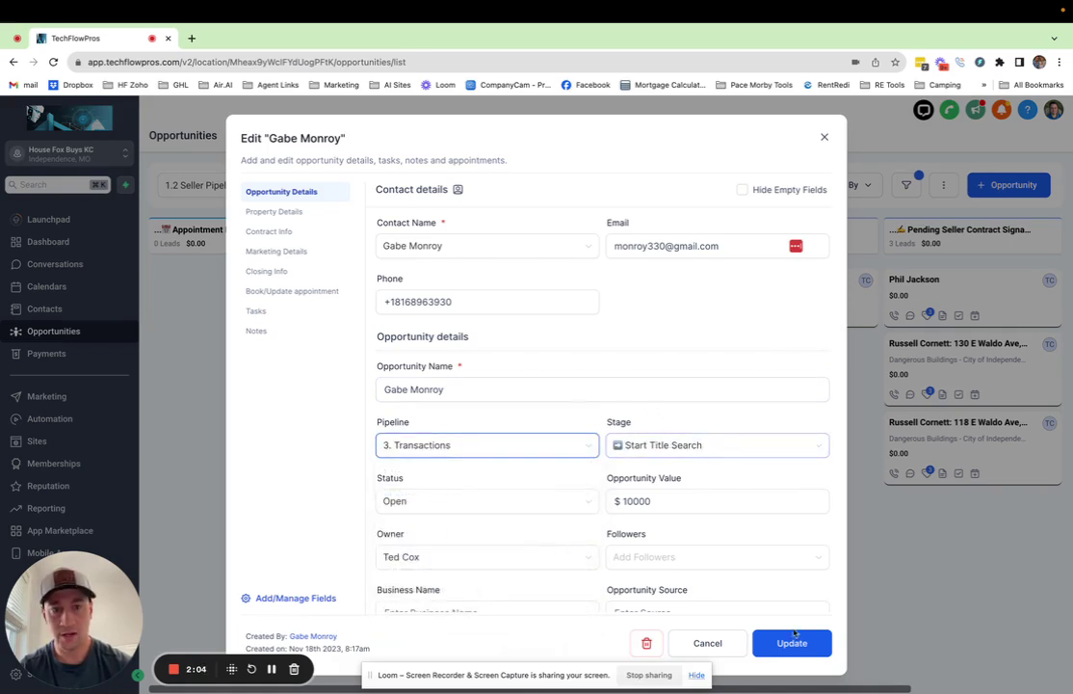
click(762, 455)
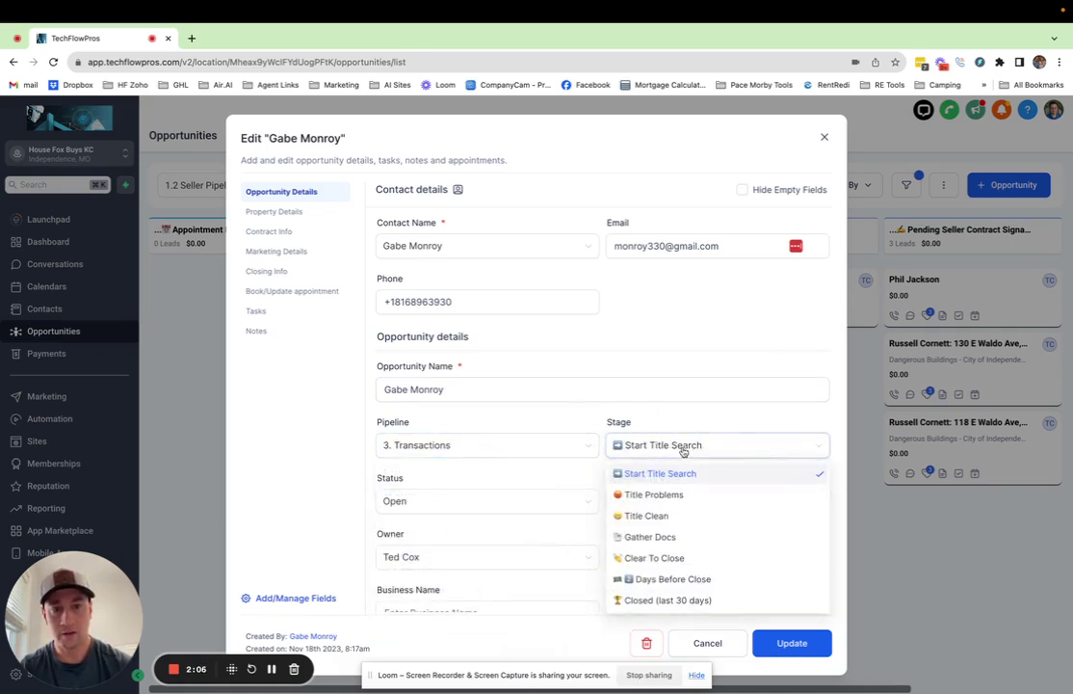
click(661, 514)
click(776, 643)
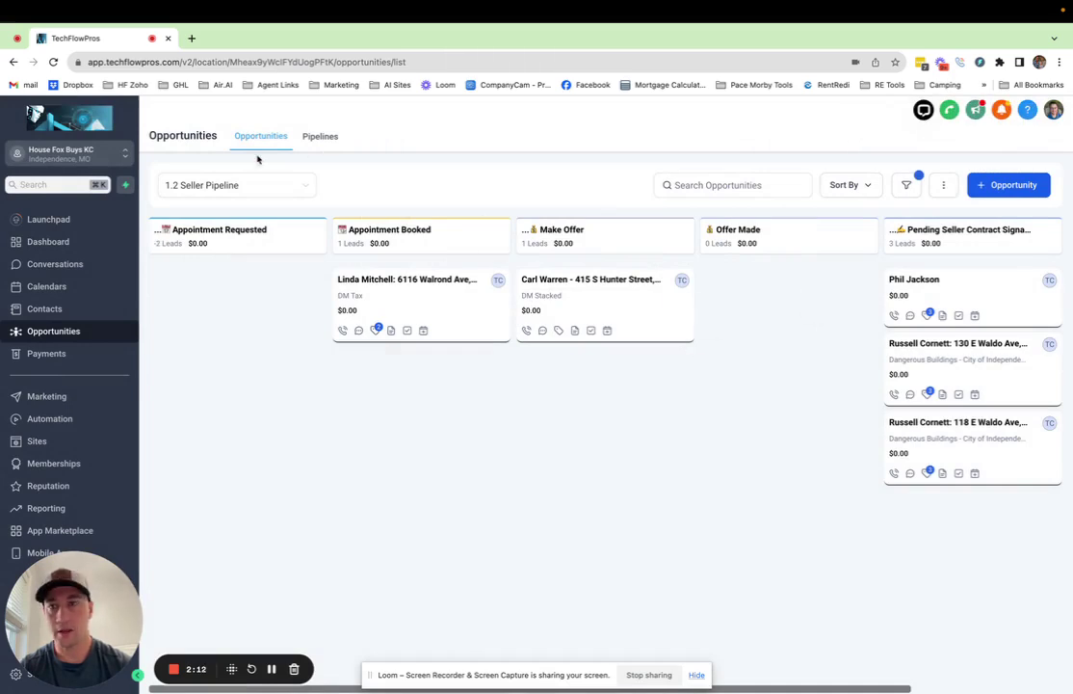
Open the Title Clean opportunity in the 3. Transactions pipeline and examine its owner choices and contact name field
click(243, 185)
click(235, 274)
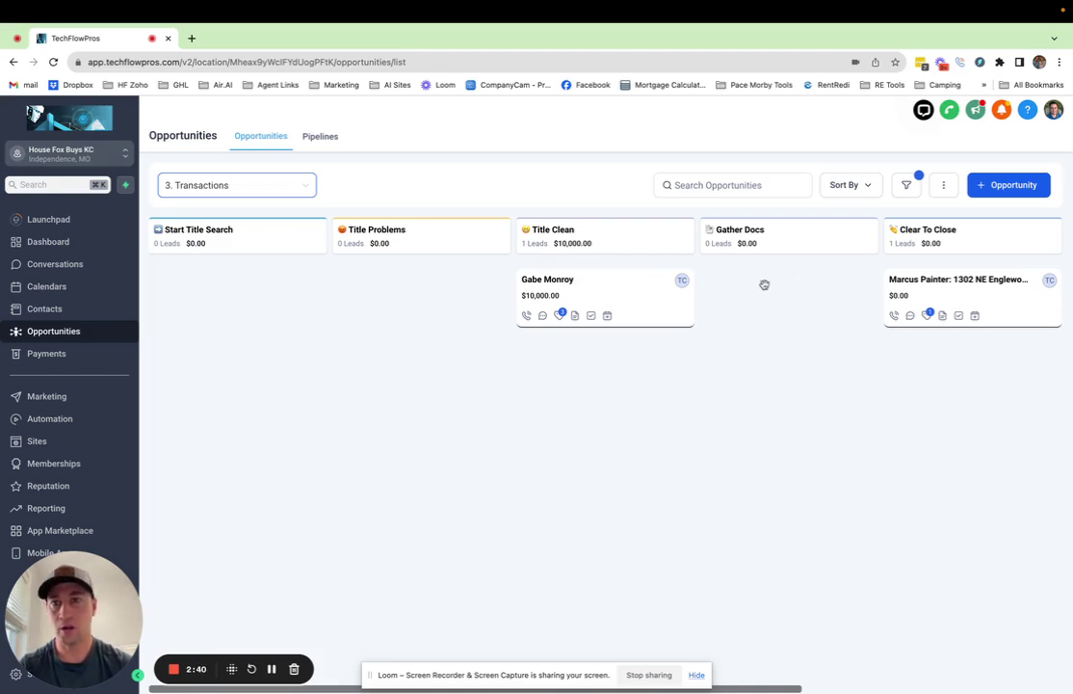
click(613, 292)
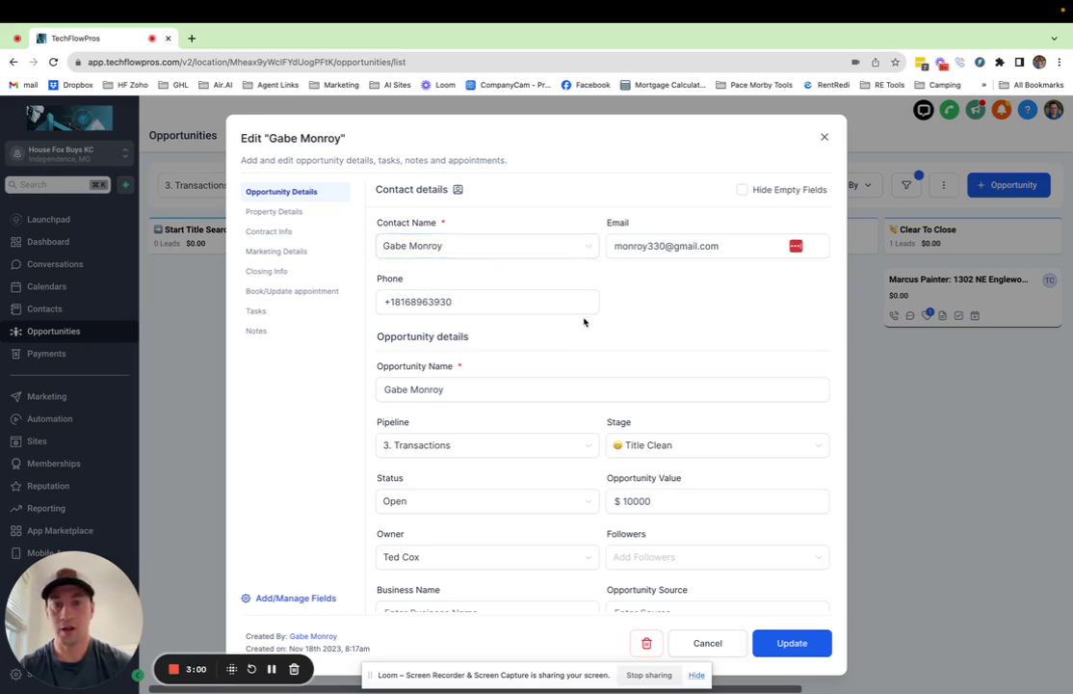
scroll(583, 322, down, 1)
click(455, 523)
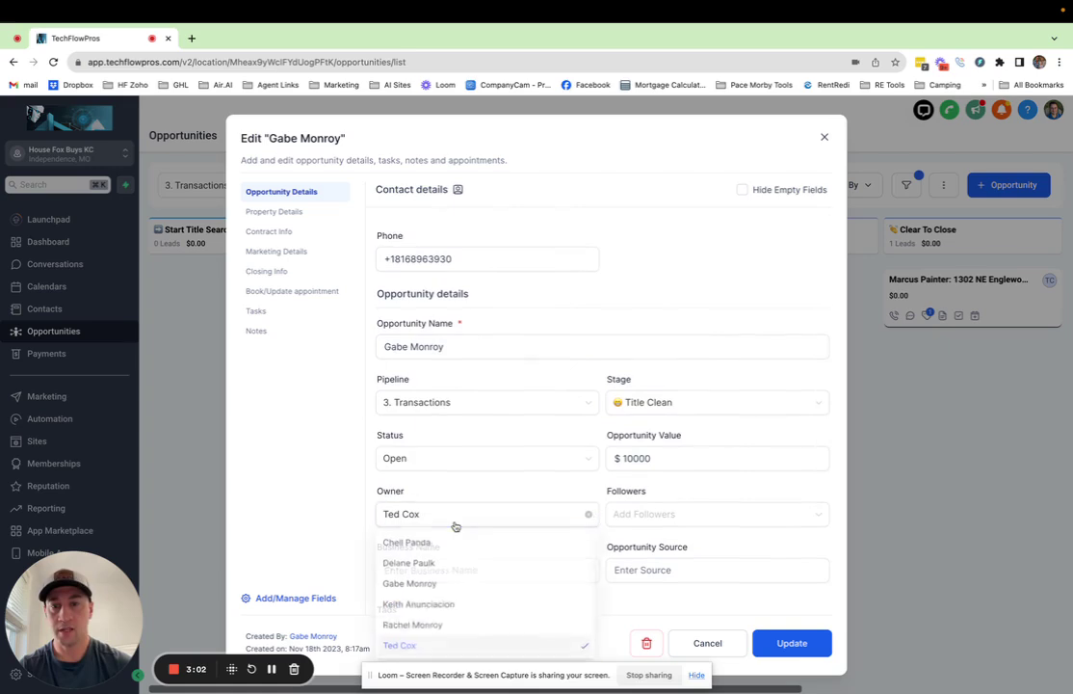
click(451, 486)
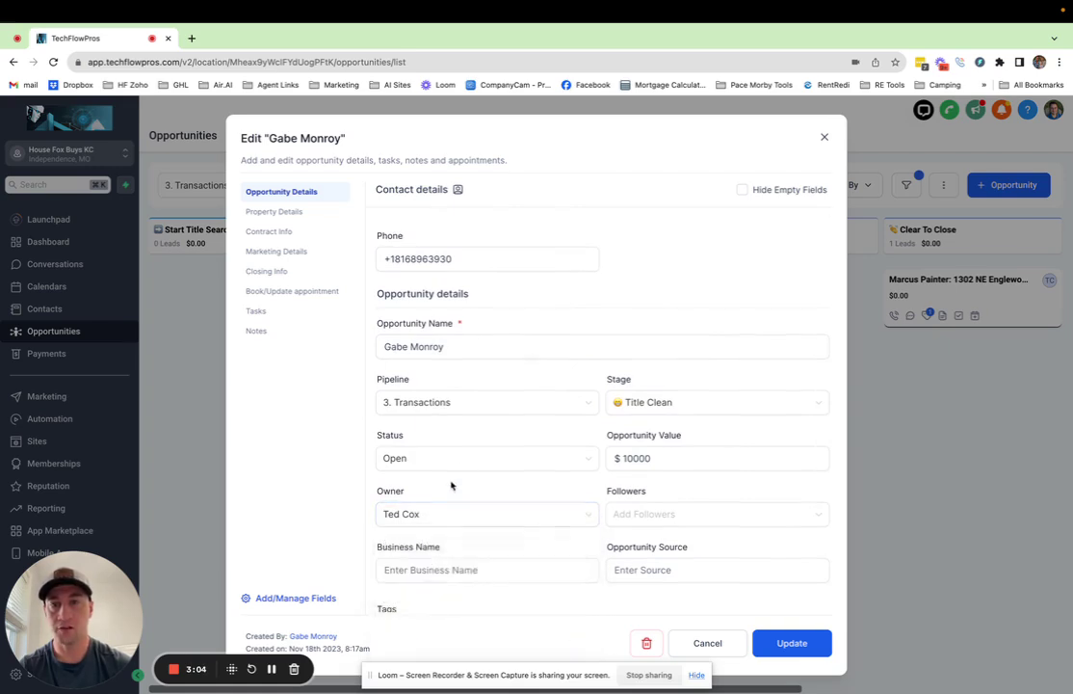
scroll(473, 453, up, 1)
click(456, 246)
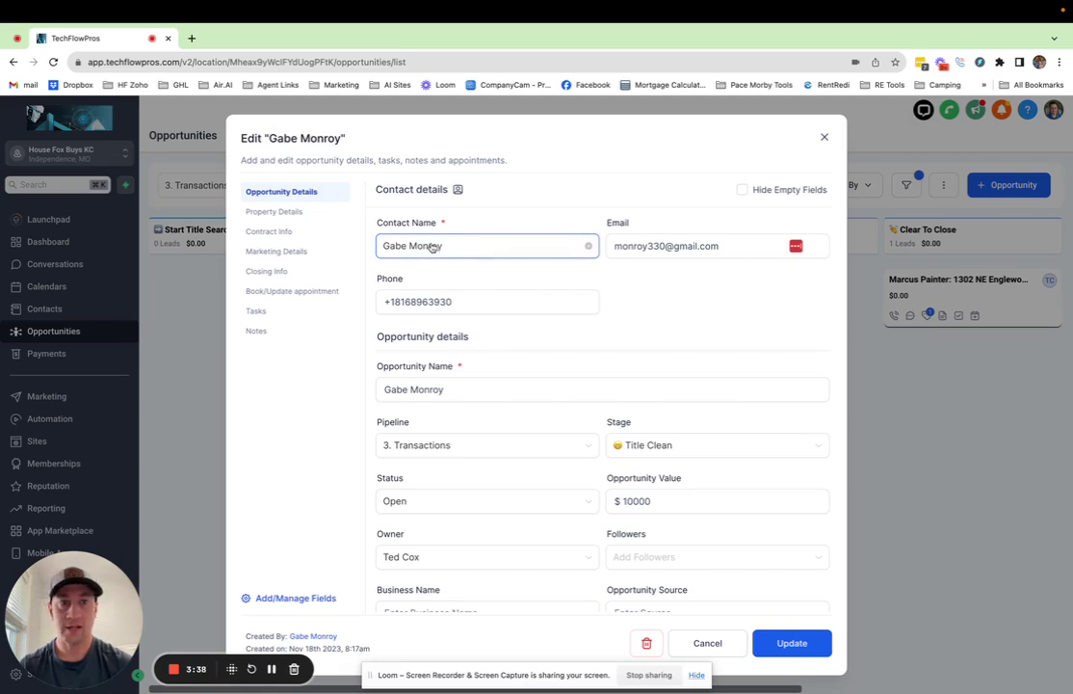
Examine the opportunity's full details, including tags and profit collected date, its Property Details fields, and the contact name again
scroll(554, 450, down, 3)
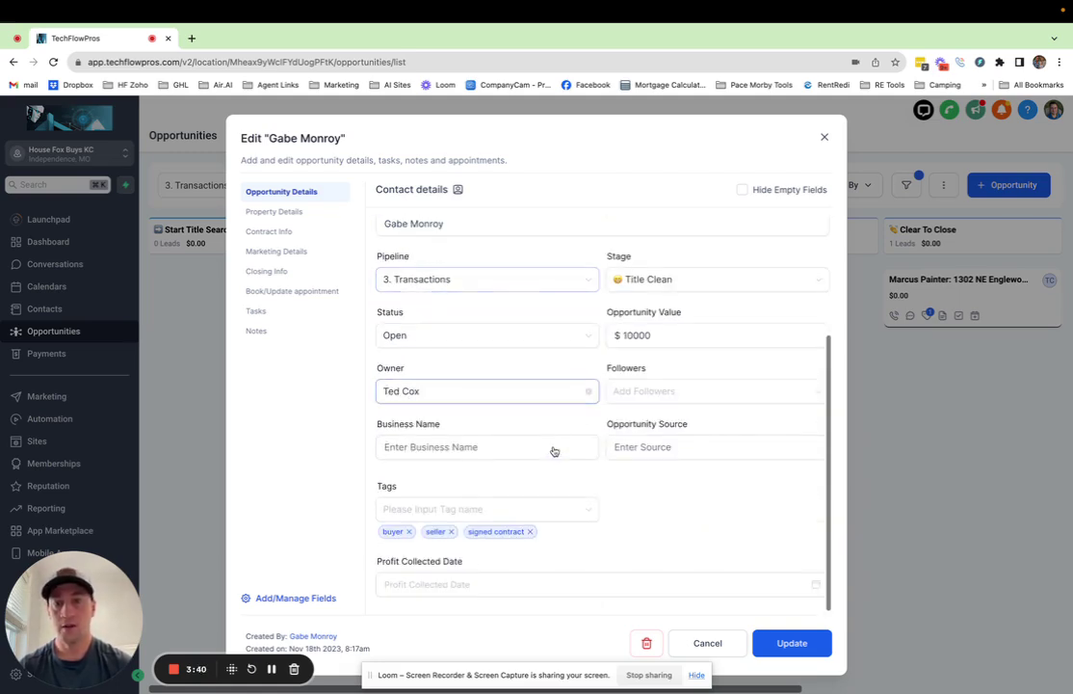
scroll(391, 409, up, 3)
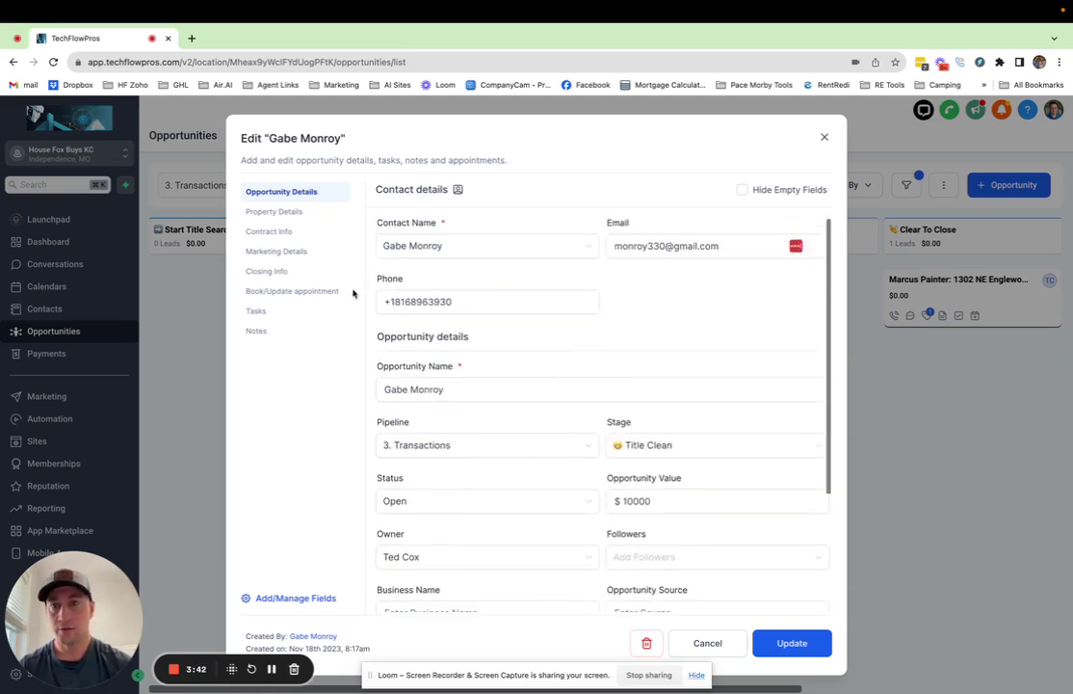
scroll(503, 448, down, 3)
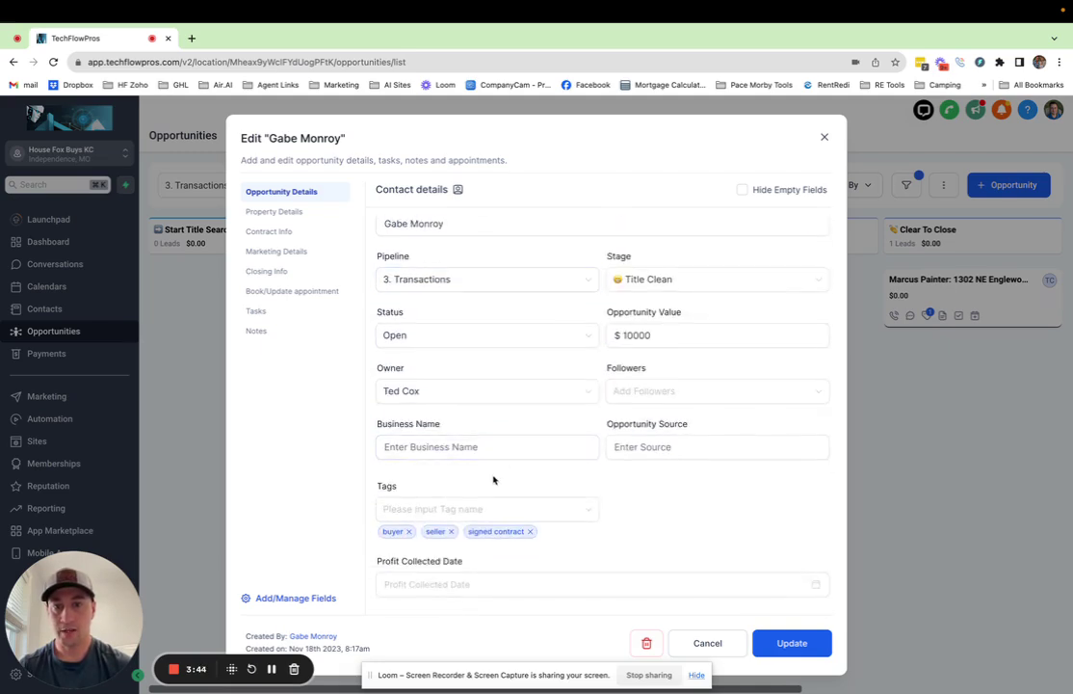
scroll(539, 497, up, 3)
click(273, 212)
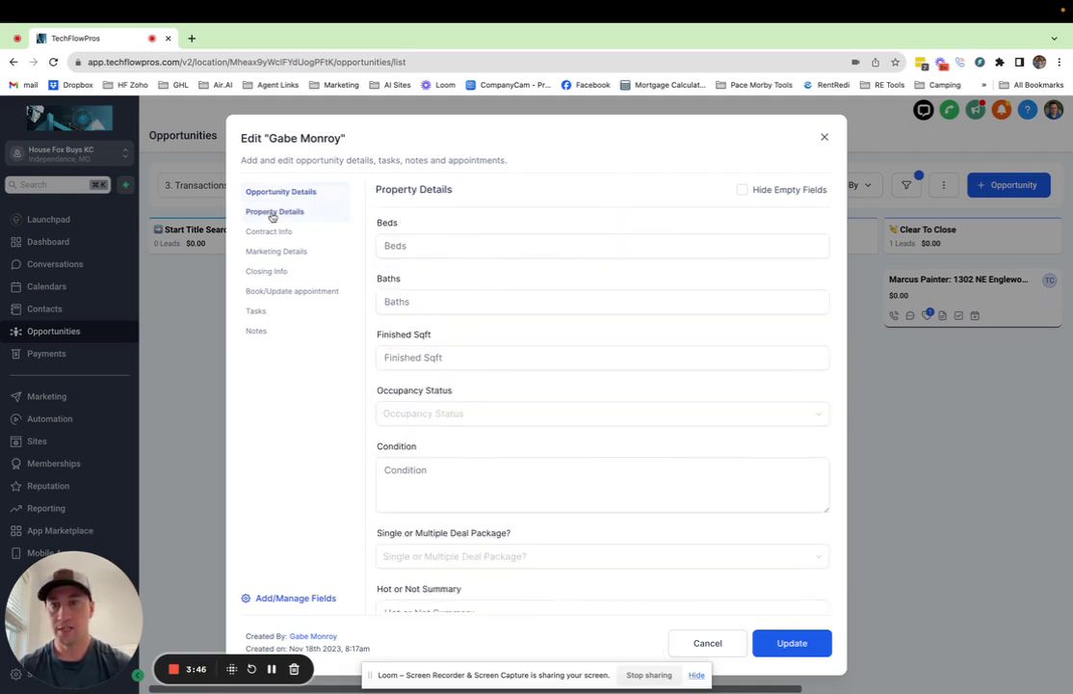
click(289, 191)
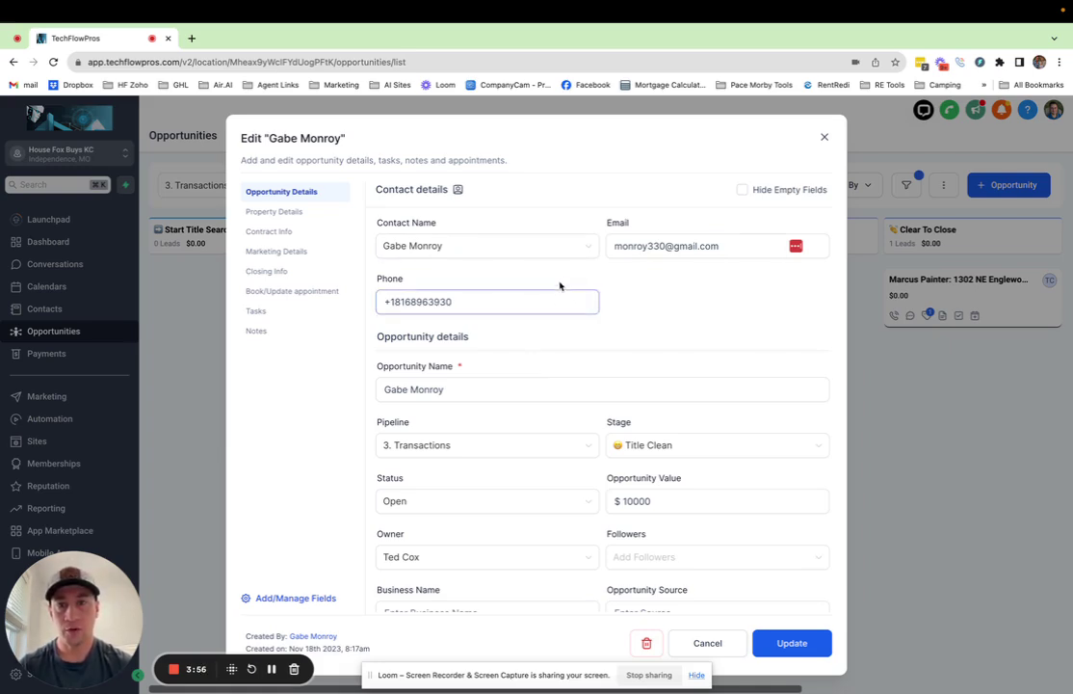
click(527, 249)
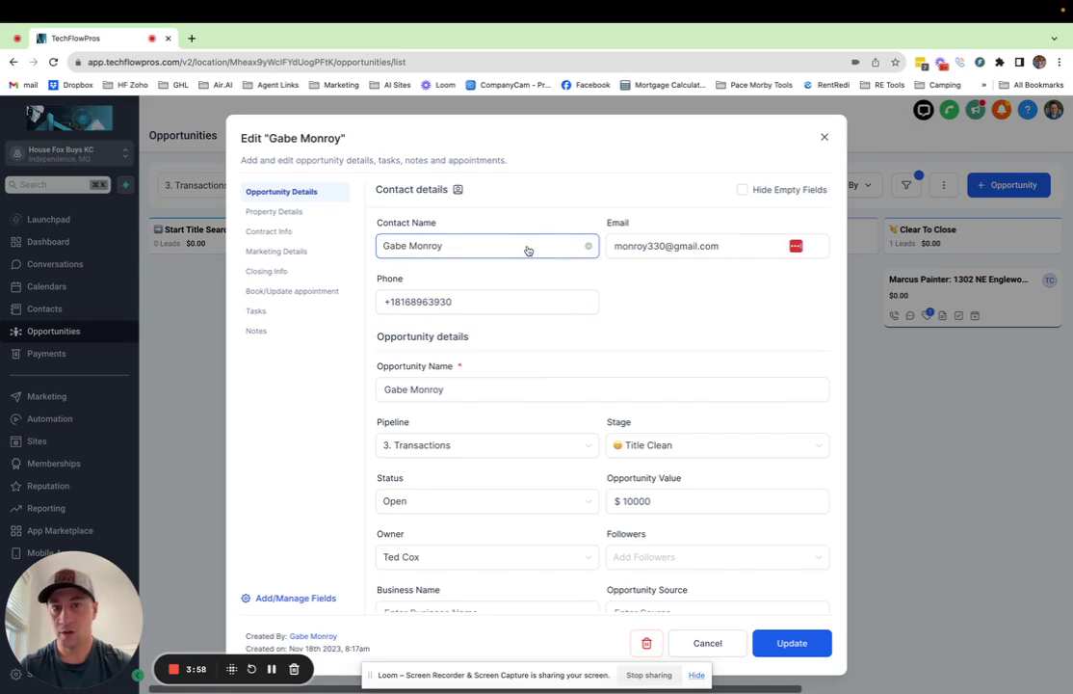